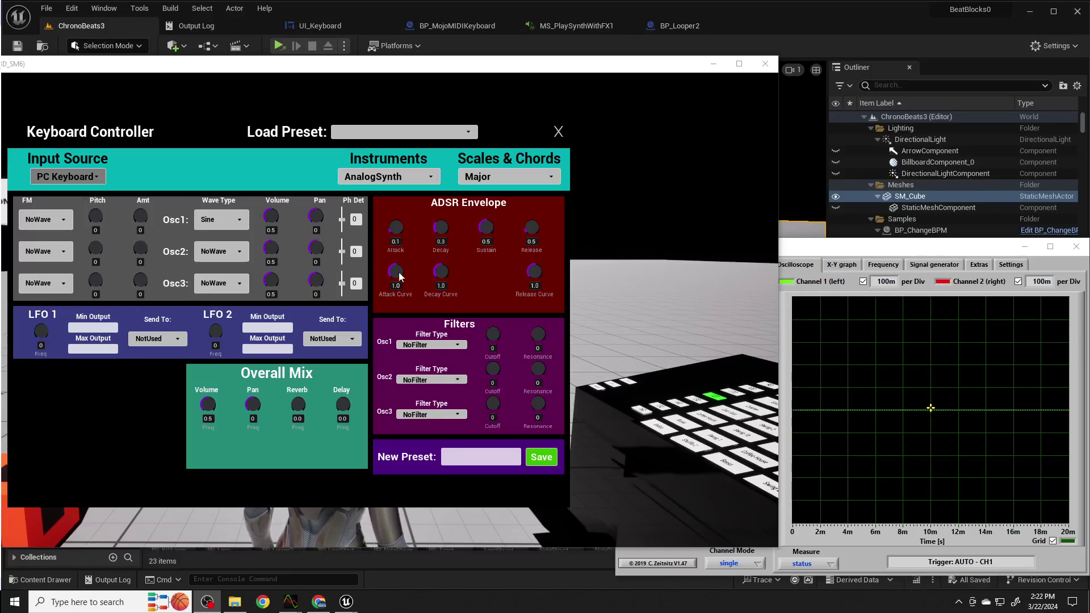
- Audition ThumpinBass from Load Preset, then switch to the Classic5ths preset
left_click(57, 175)
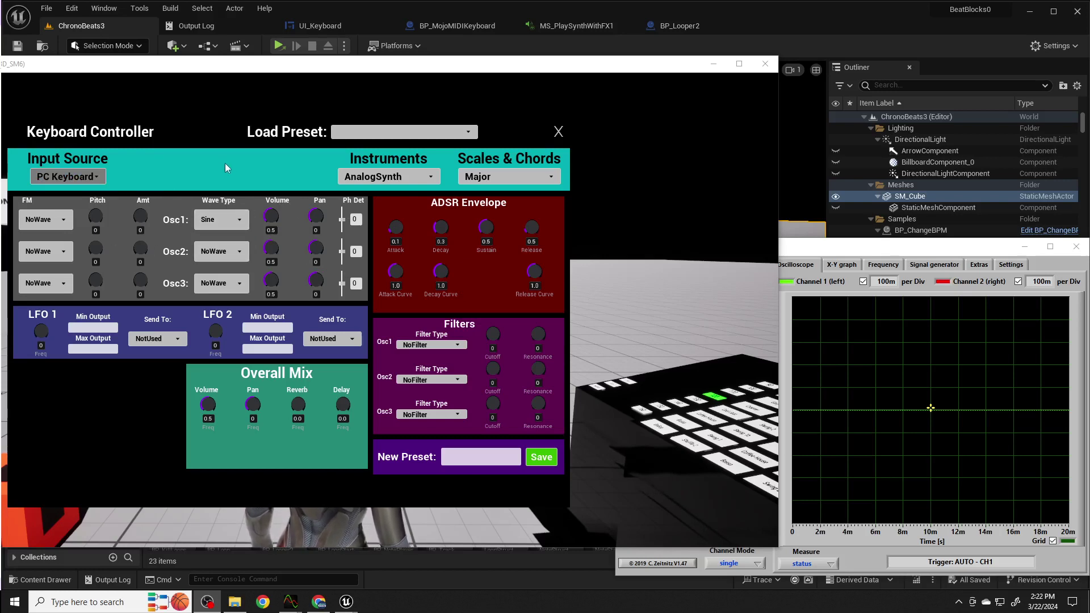
left_click(418, 134)
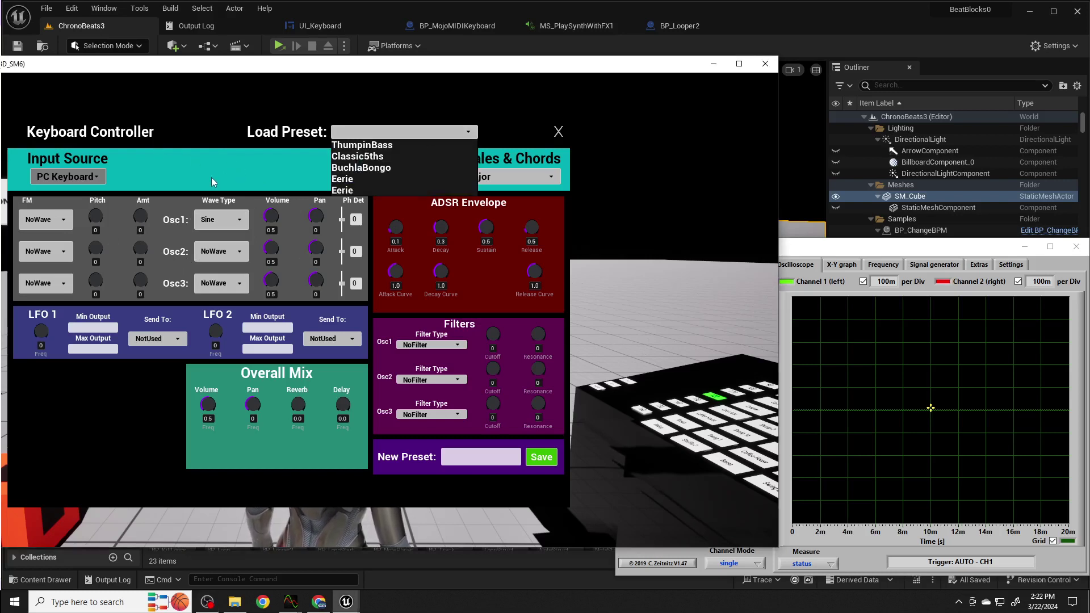
left_click(361, 146)
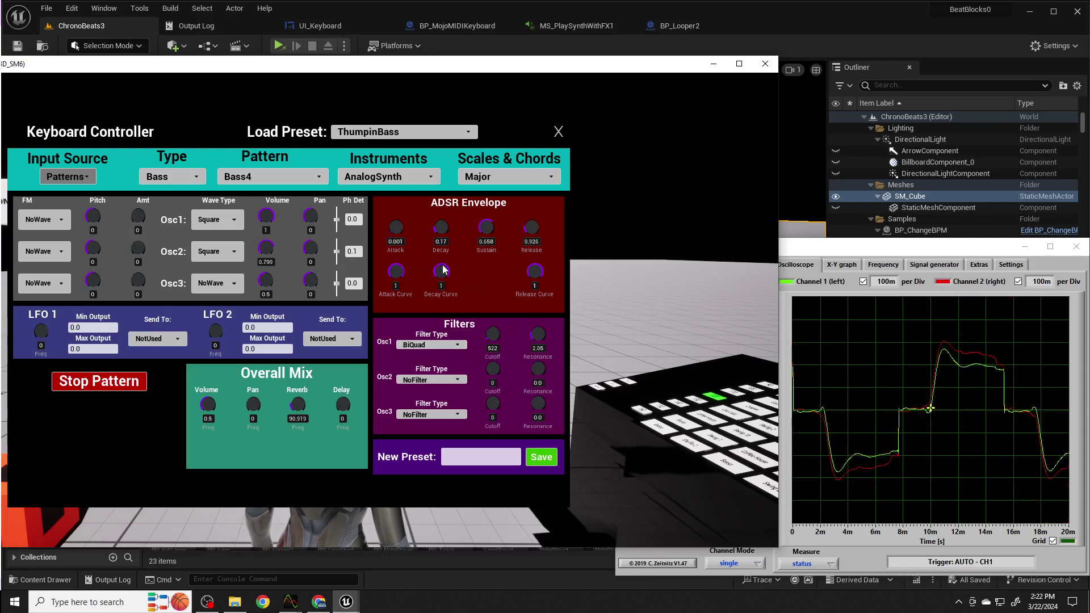
left_click(409, 134)
left_click(386, 158)
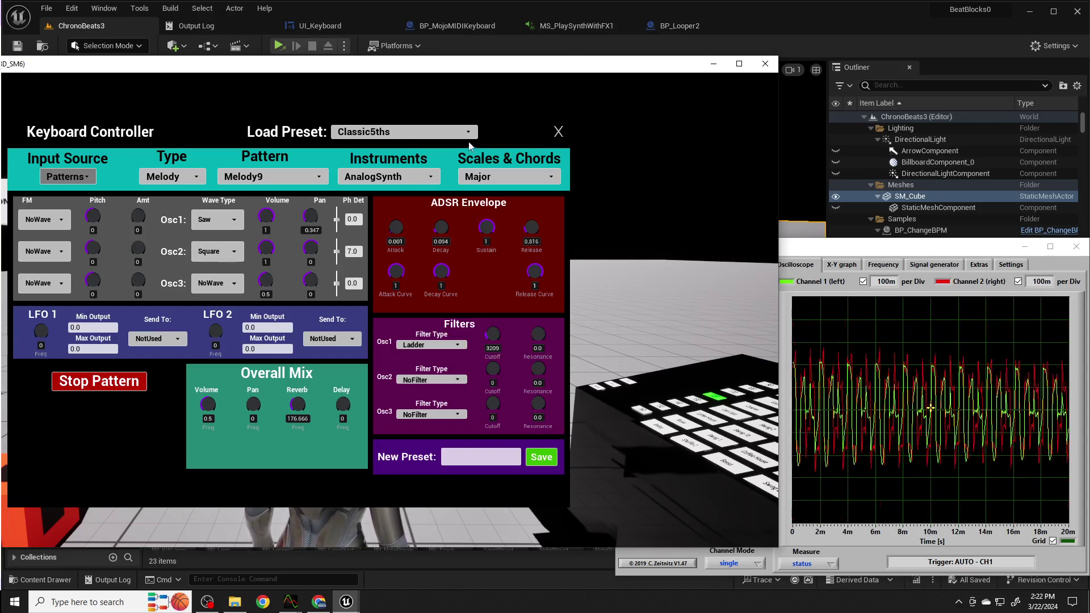
- Choose BuchlaBongo in the Load Preset dropdown to play Melody9 with FM sine
left_click(423, 133)
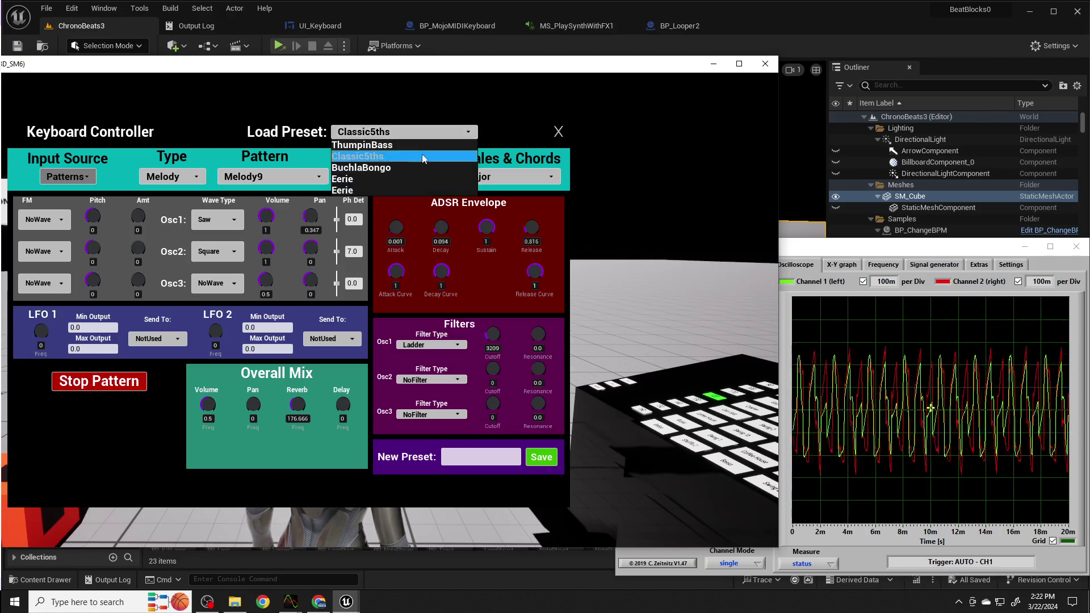
left_click(398, 168)
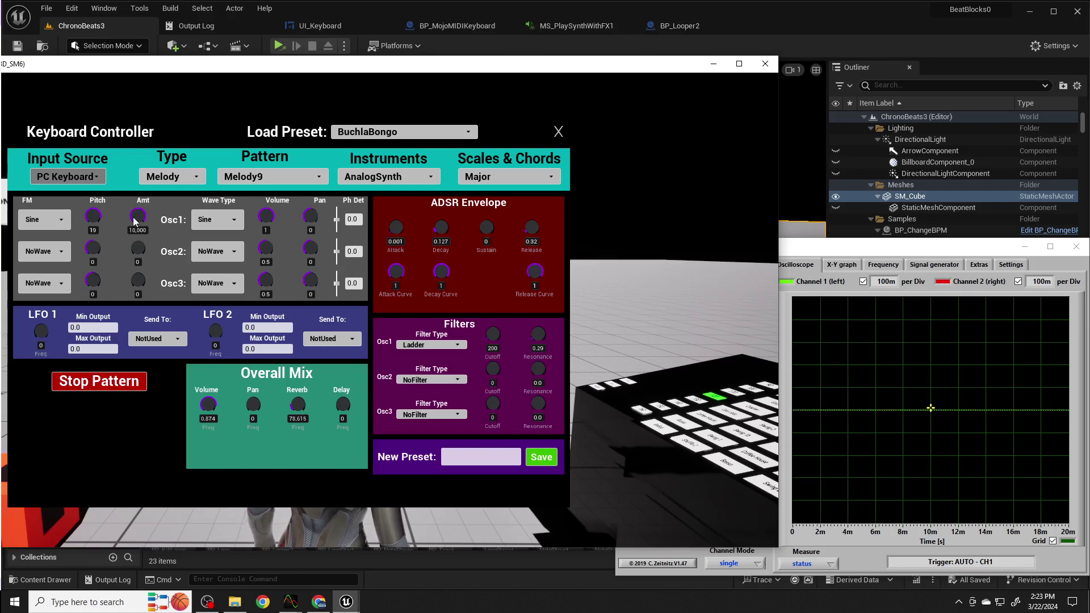
- Set Osc1 Amt to about 1.1 and Osc1 FM to NoWave
left_click_drag(138, 220, 137, 223)
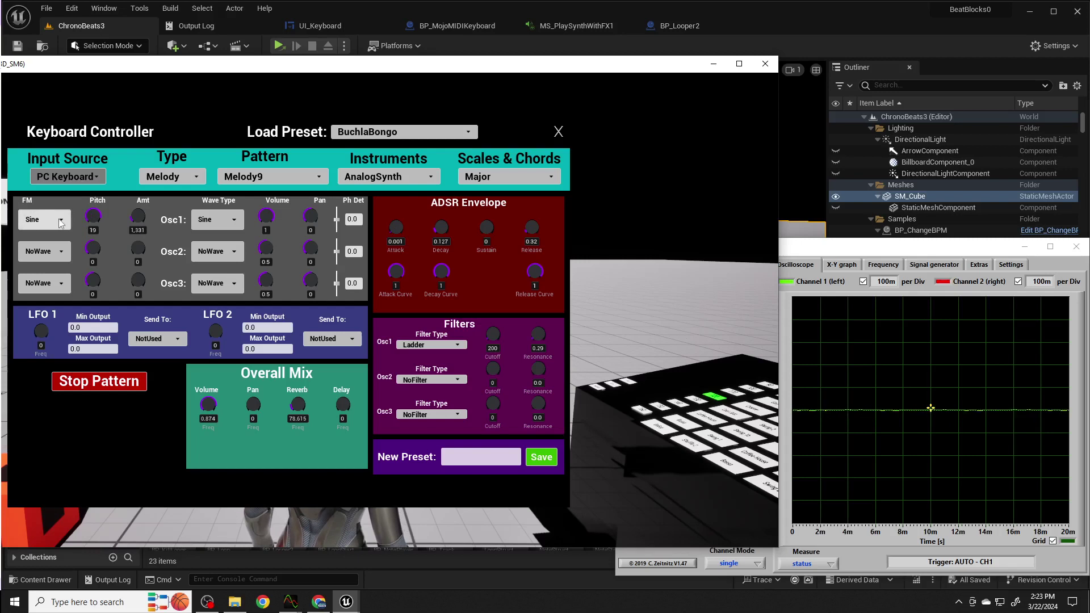
left_click(61, 222)
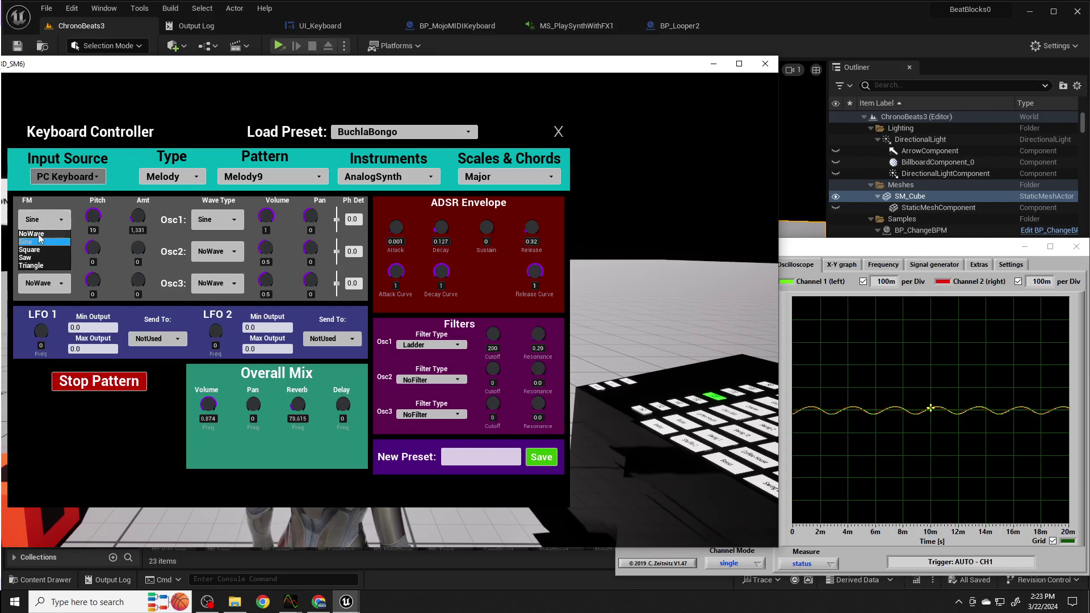
left_click(38, 235)
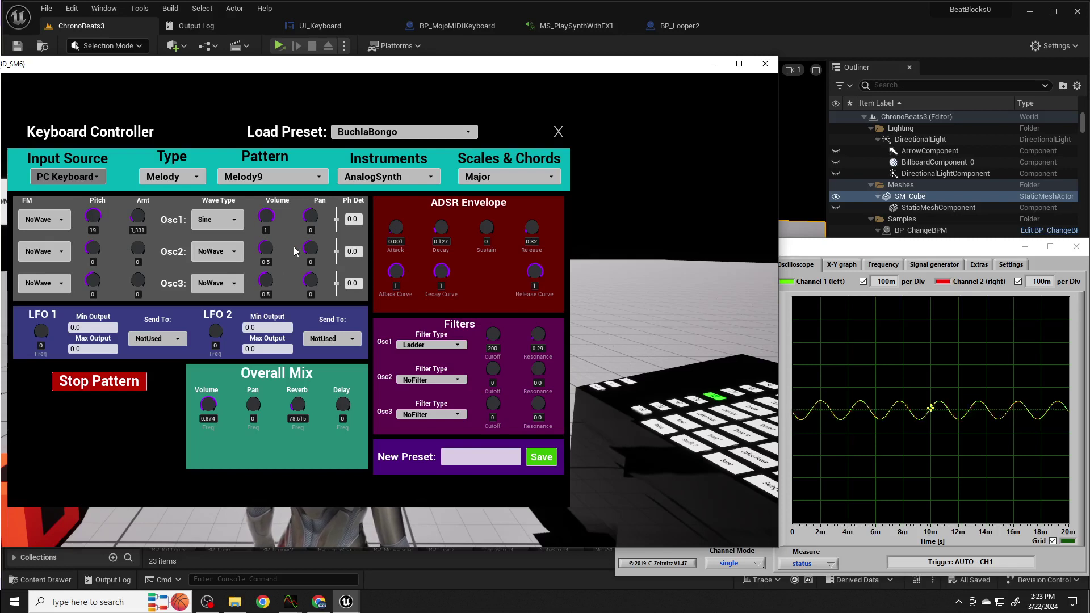
- Choose Eerie in the Load Preset dropdown, leaving it loaded after reopening the list
left_click(399, 133)
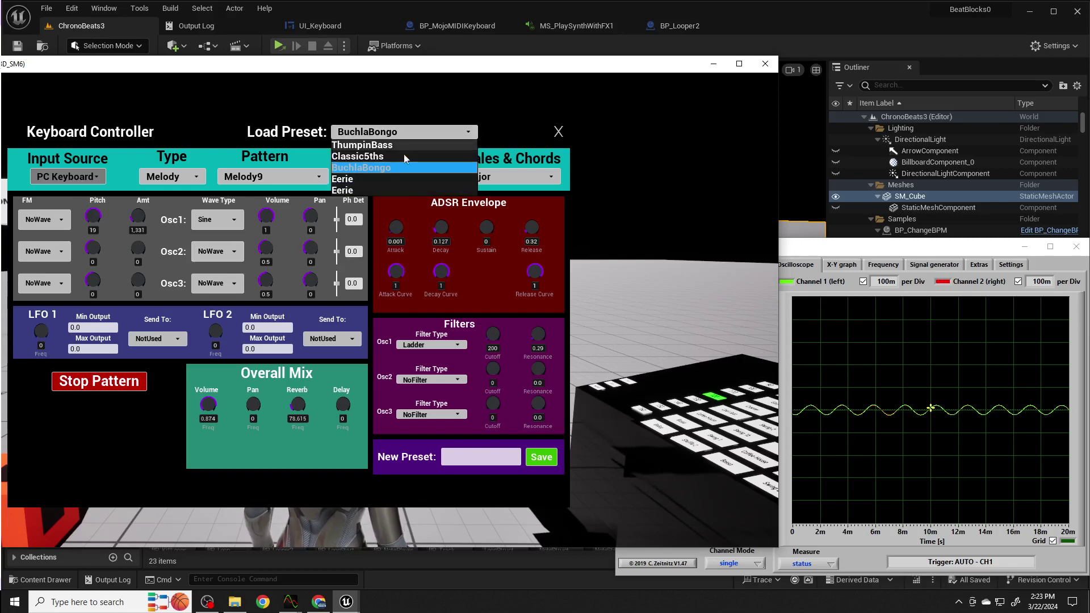
left_click(340, 191)
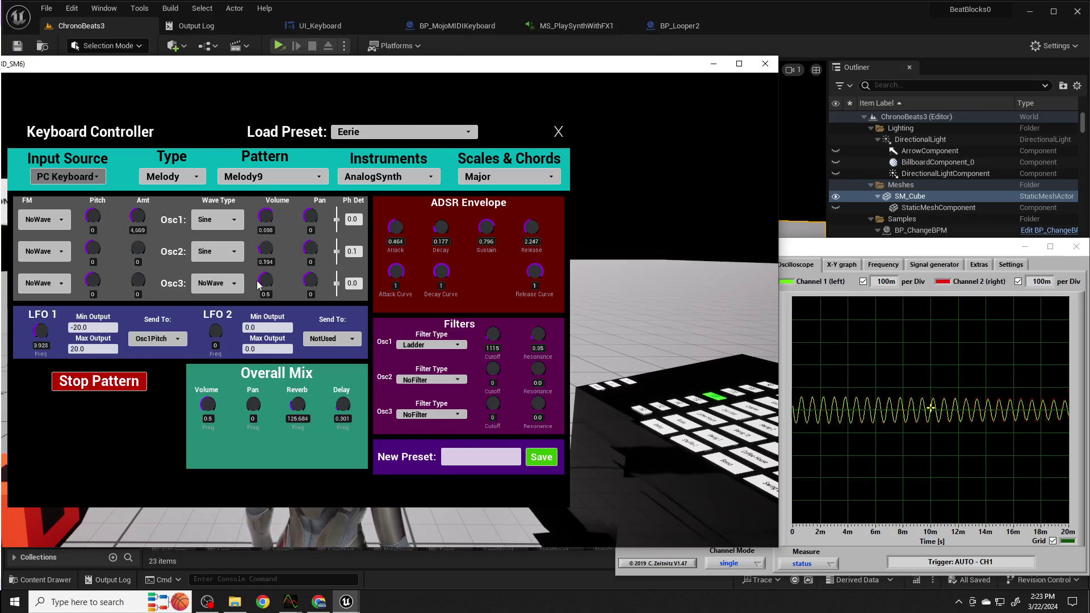
left_click(415, 136)
left_click(356, 179)
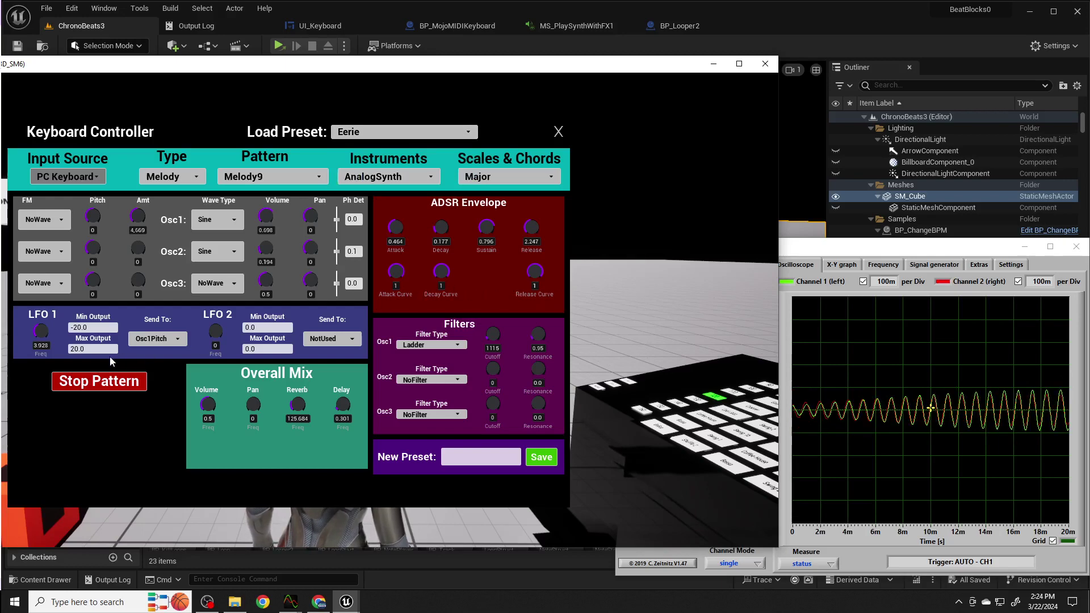
- Set LFO 1 Freq to 2.786 and ADSR Attack to 0.295
left_click_drag(50, 339, 37, 344)
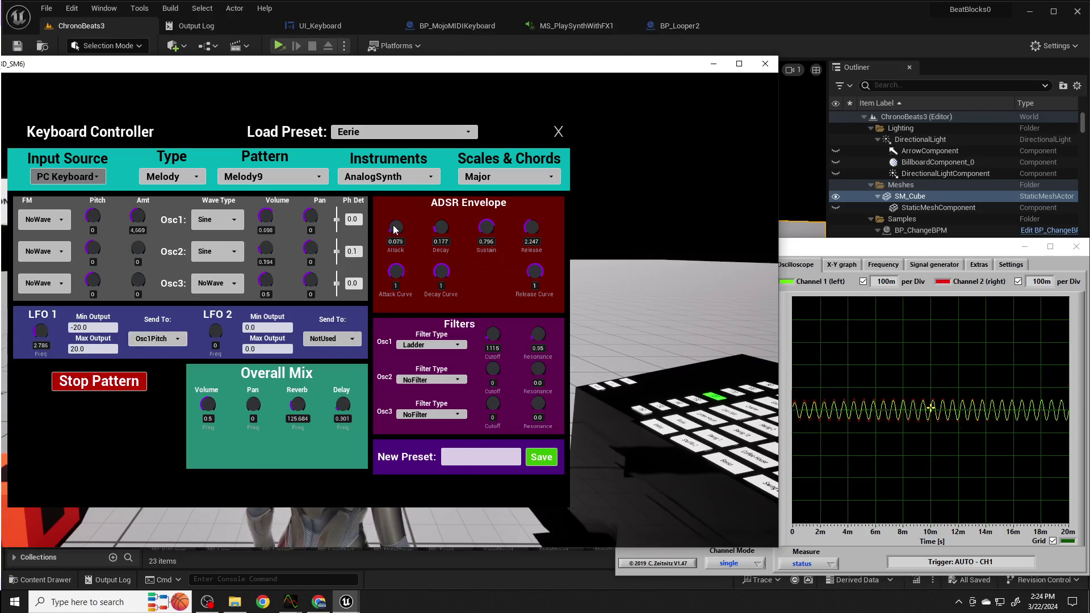
left_click_drag(395, 227, 467, 247)
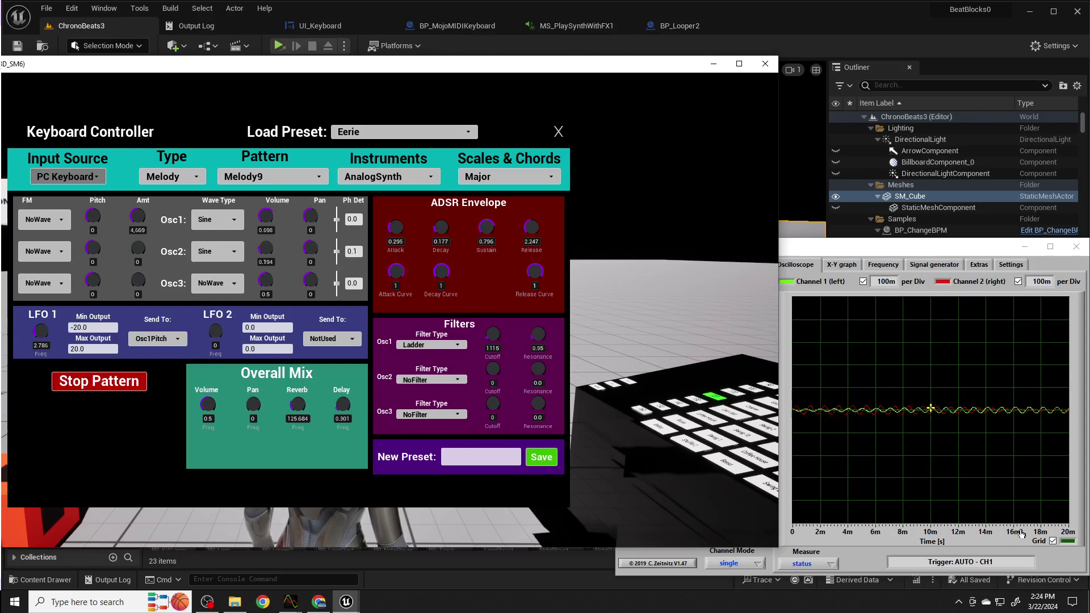